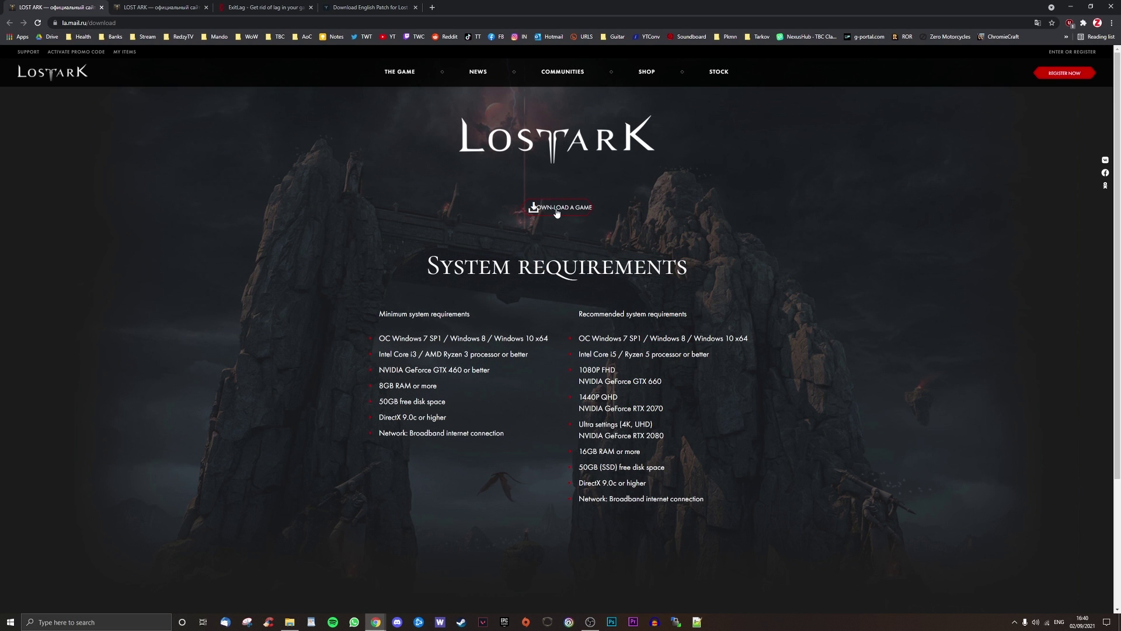
# Step: Download the Lost Ark installer from the English-translated page and start installing the game in F:\MyGames\
pyautogui.click(556, 211)
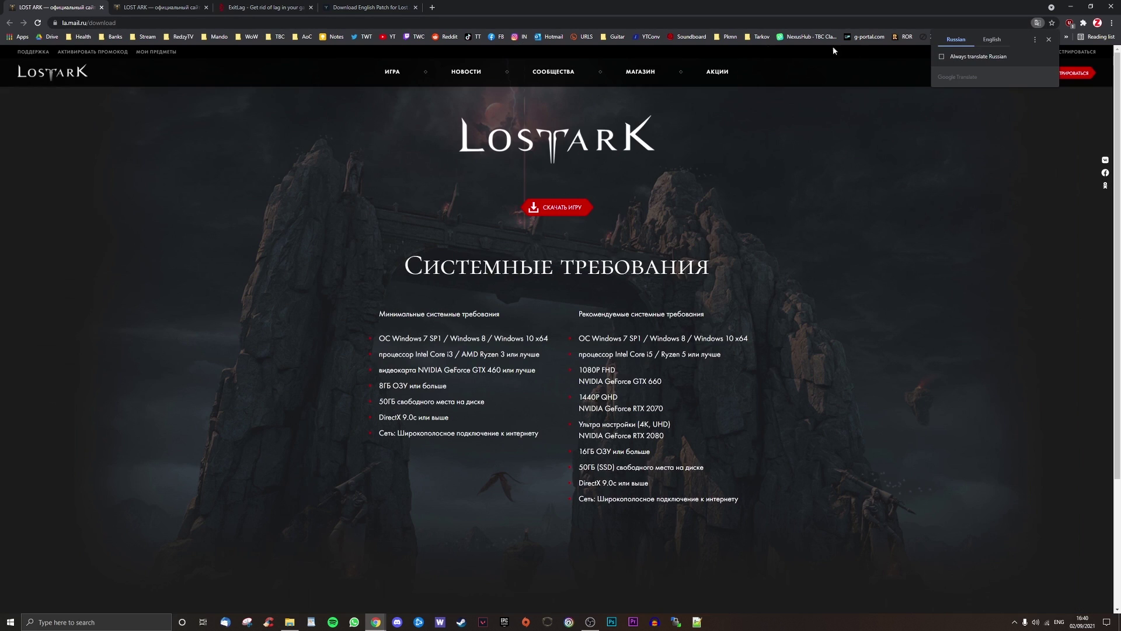
pyautogui.click(993, 39)
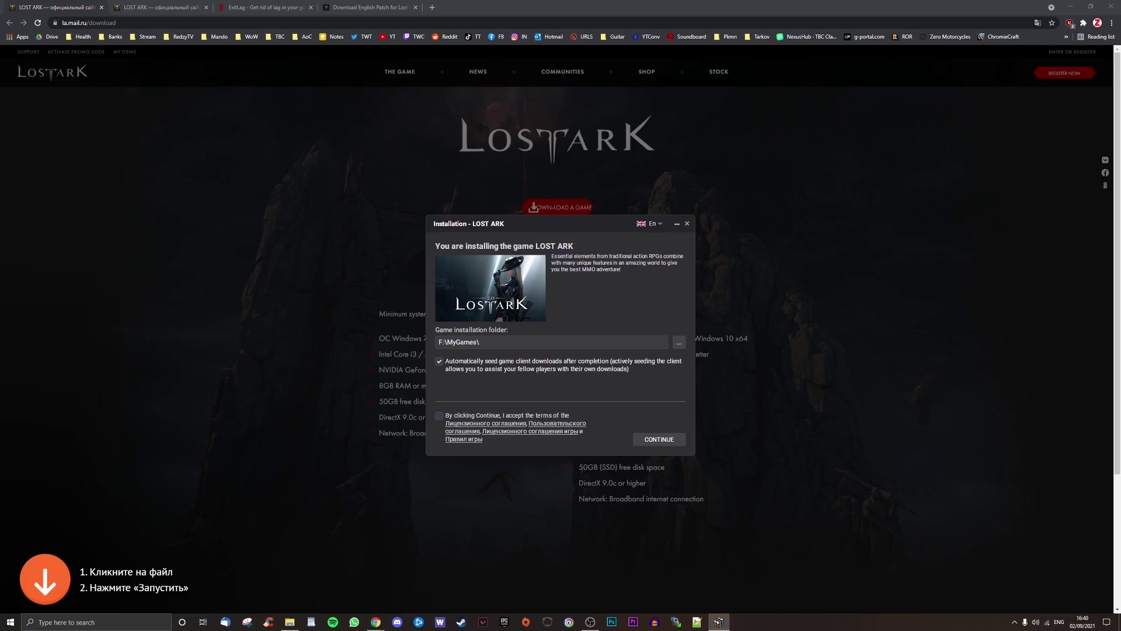
pyautogui.click(679, 342)
pyautogui.click(641, 446)
pyautogui.click(646, 446)
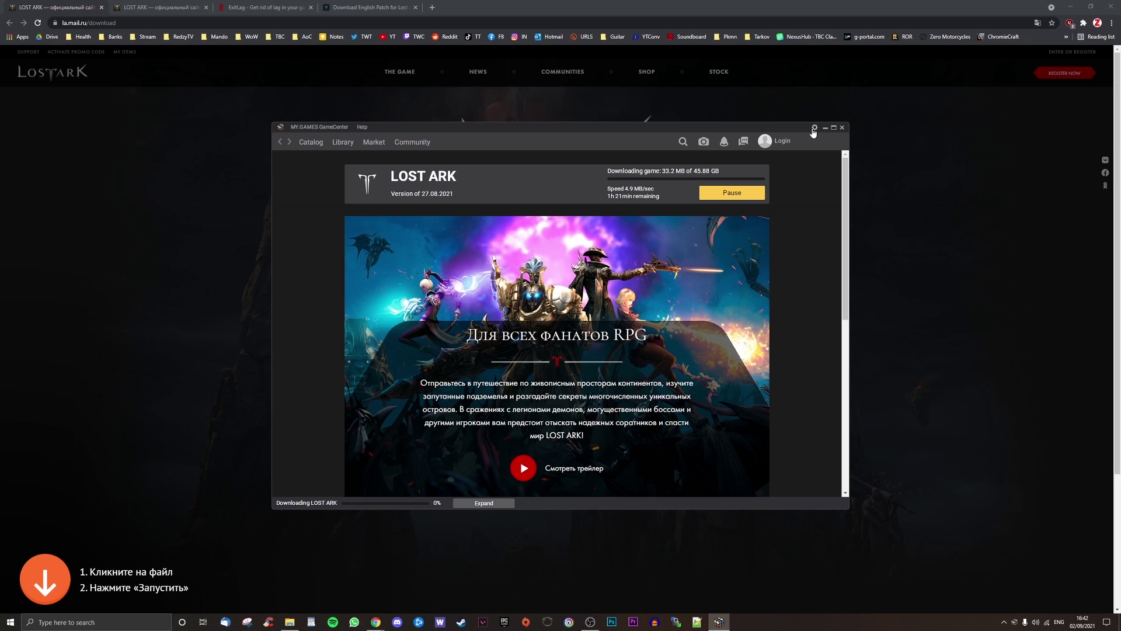
# Step: Open the GameCenter's region and language settings and view the interface language choices
pyautogui.click(814, 128)
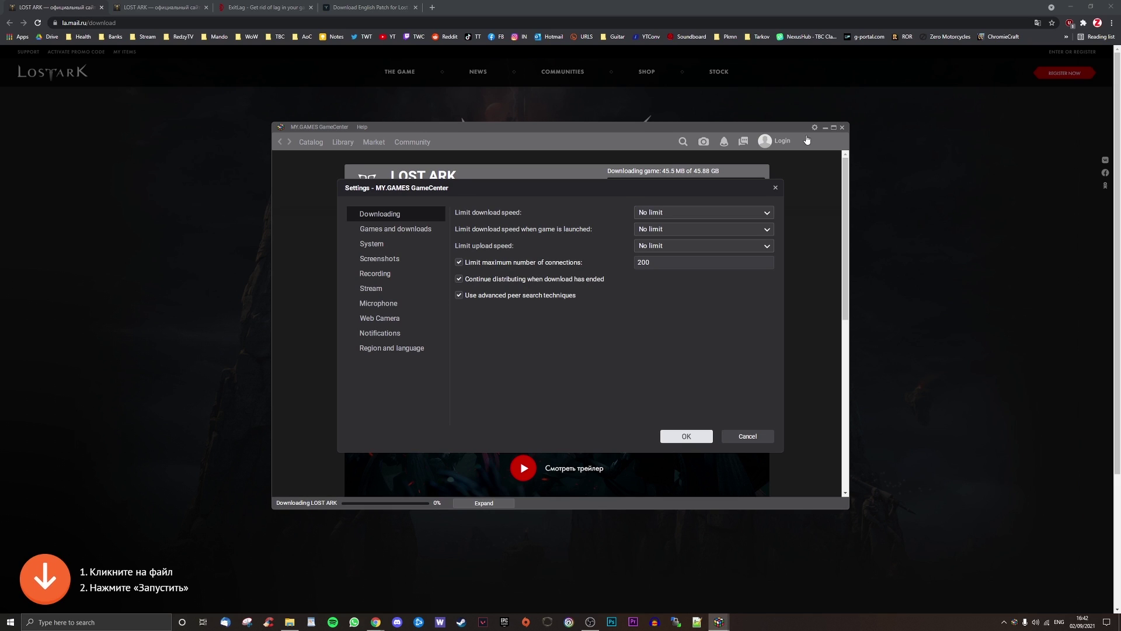
pyautogui.click(407, 348)
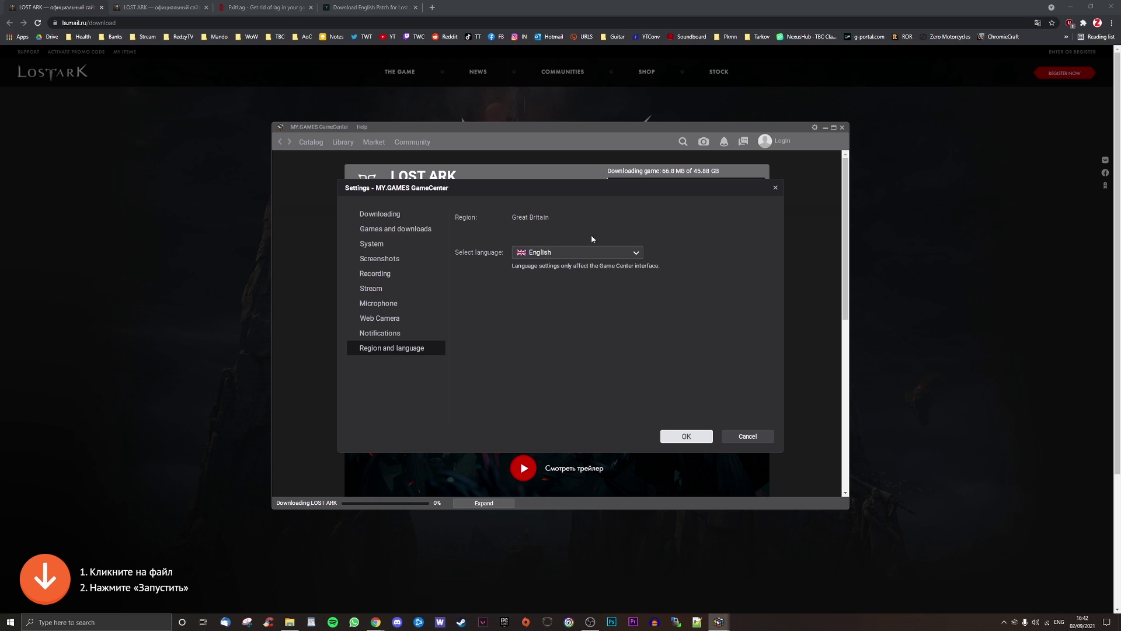
pyautogui.click(635, 253)
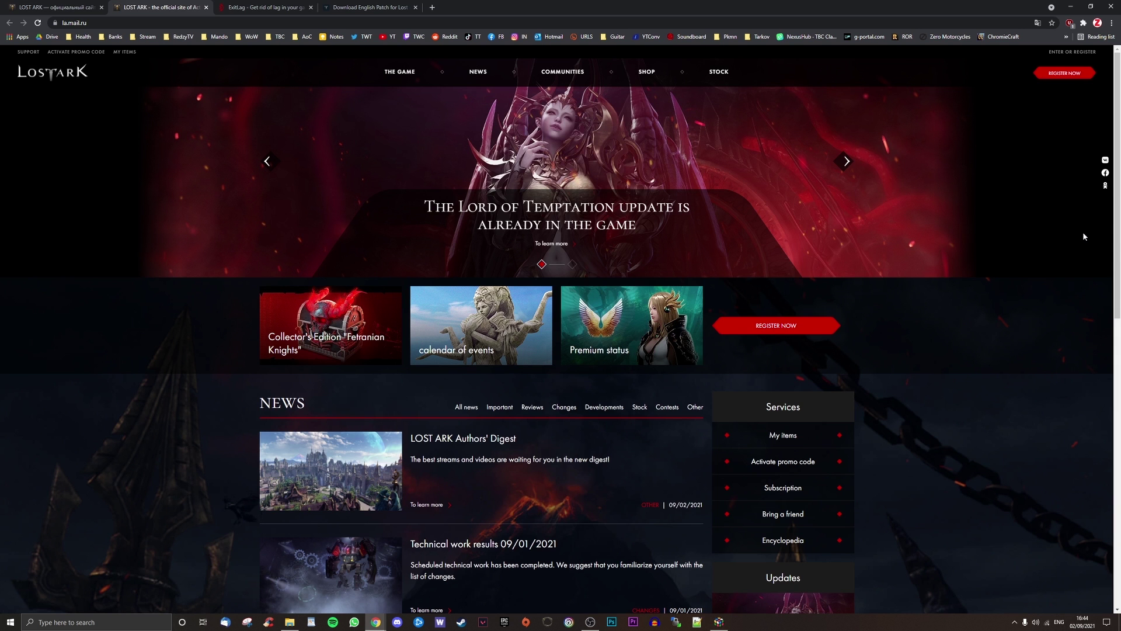
# Step: Open the MY.GAMES registration form from the Lost Ark site and switch its language to English
pyautogui.click(1070, 79)
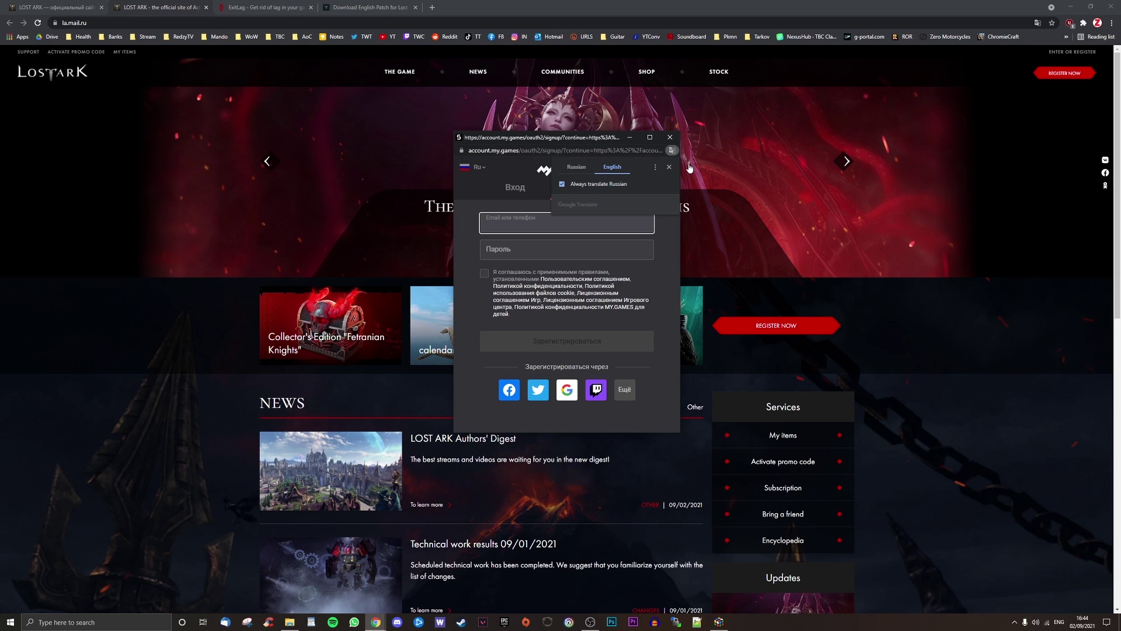
pyautogui.click(582, 169)
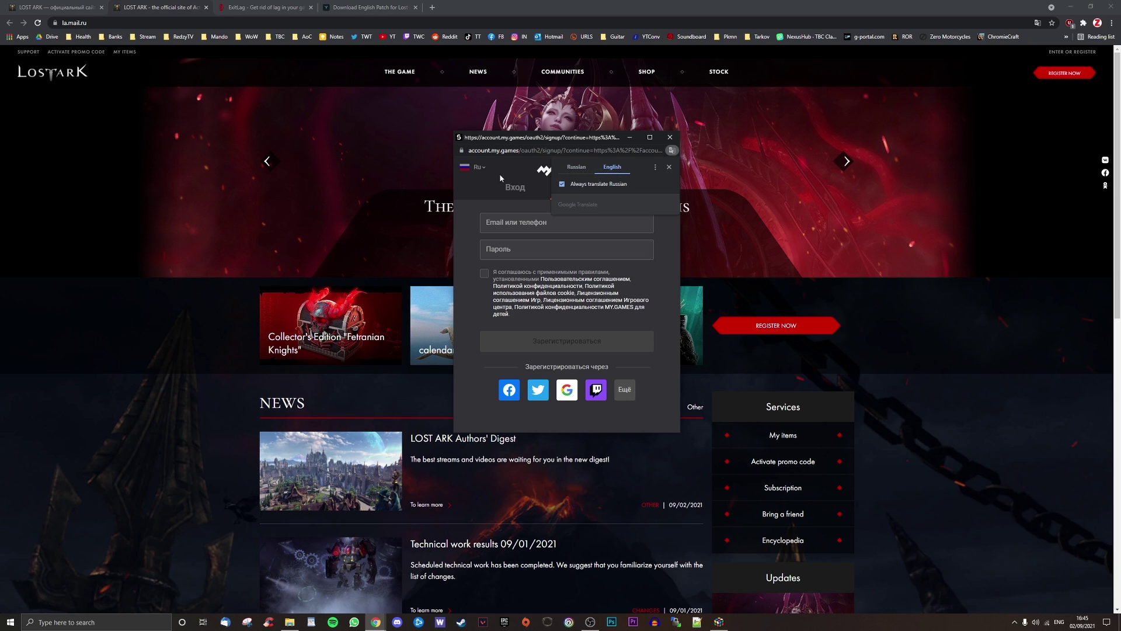
pyautogui.click(472, 169)
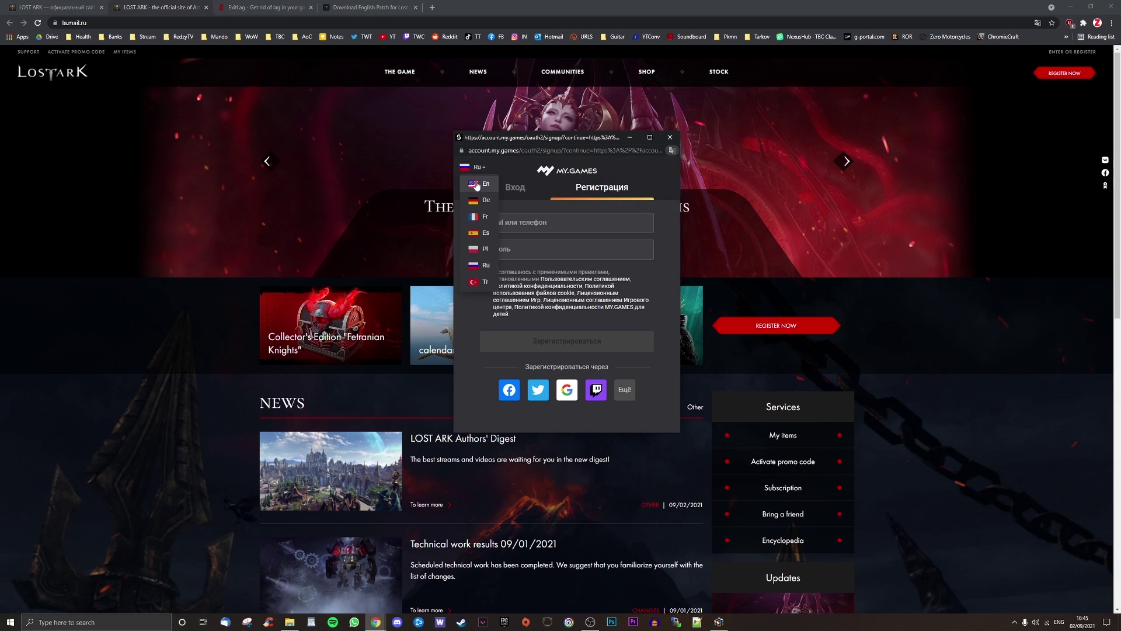
pyautogui.click(466, 257)
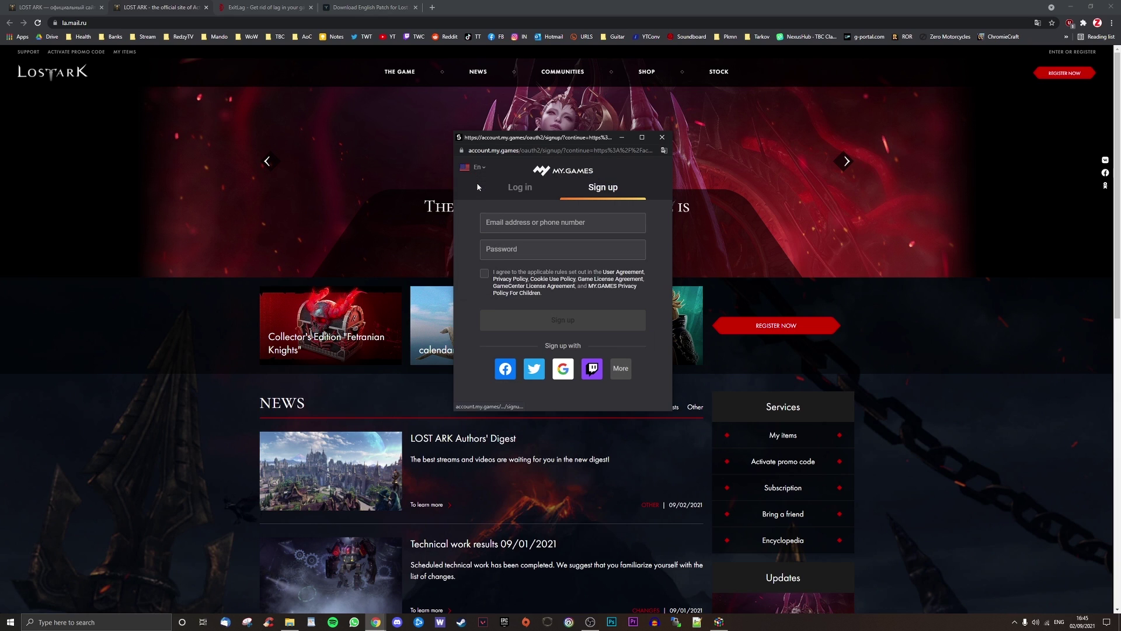
# Step: Expand the sign-up methods, choose Mail.ru, and check the mail domains offered for the account name
pyautogui.click(621, 368)
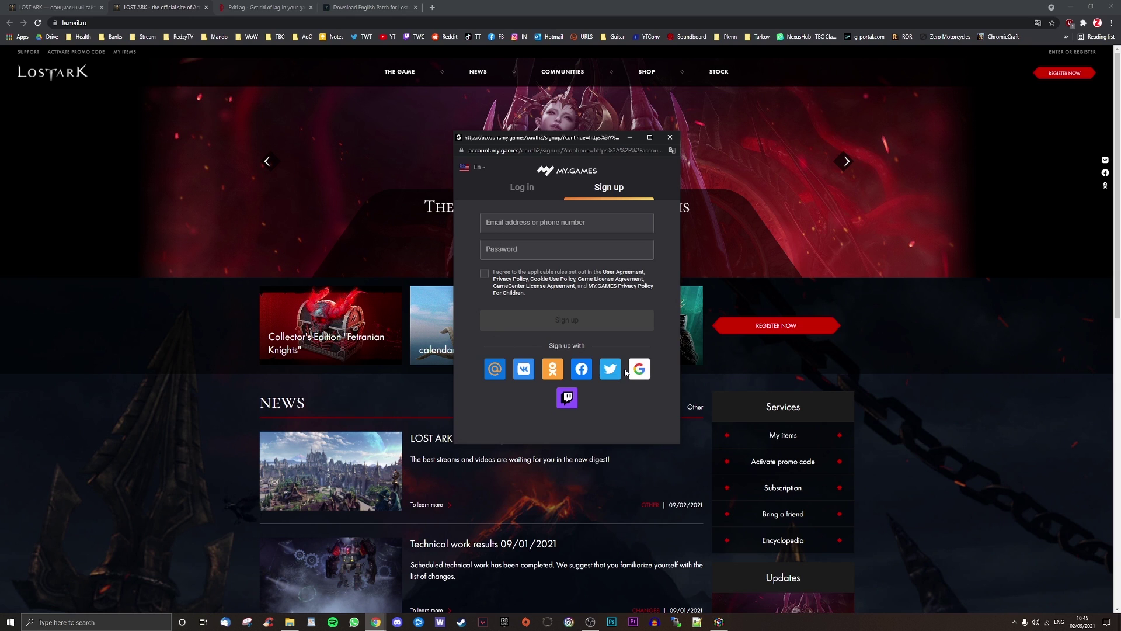
pyautogui.click(495, 374)
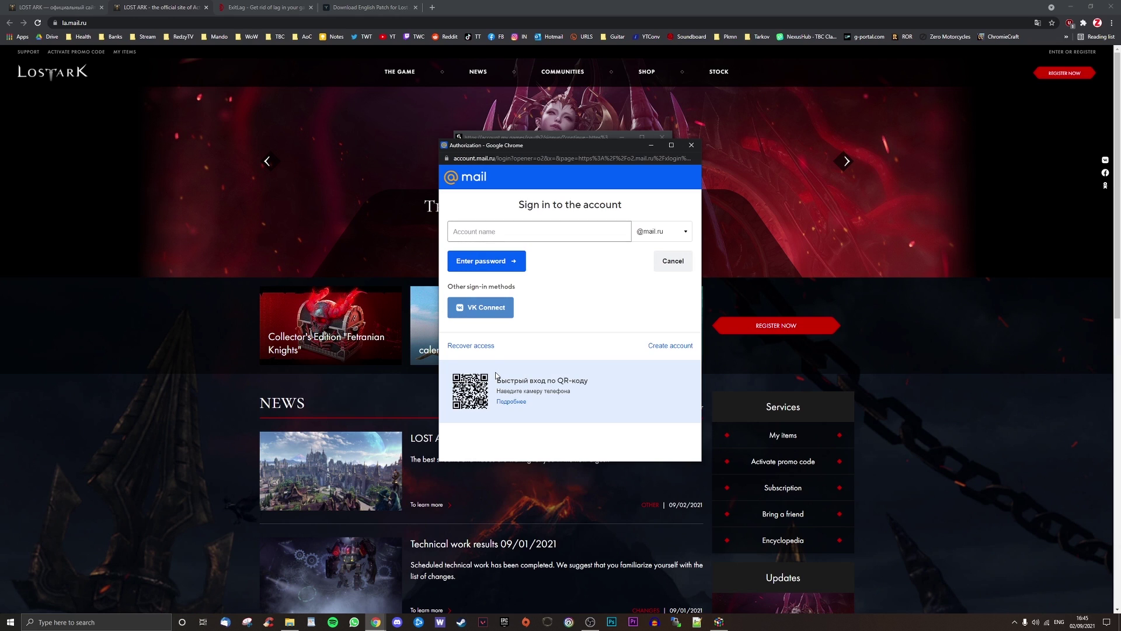
pyautogui.click(681, 231)
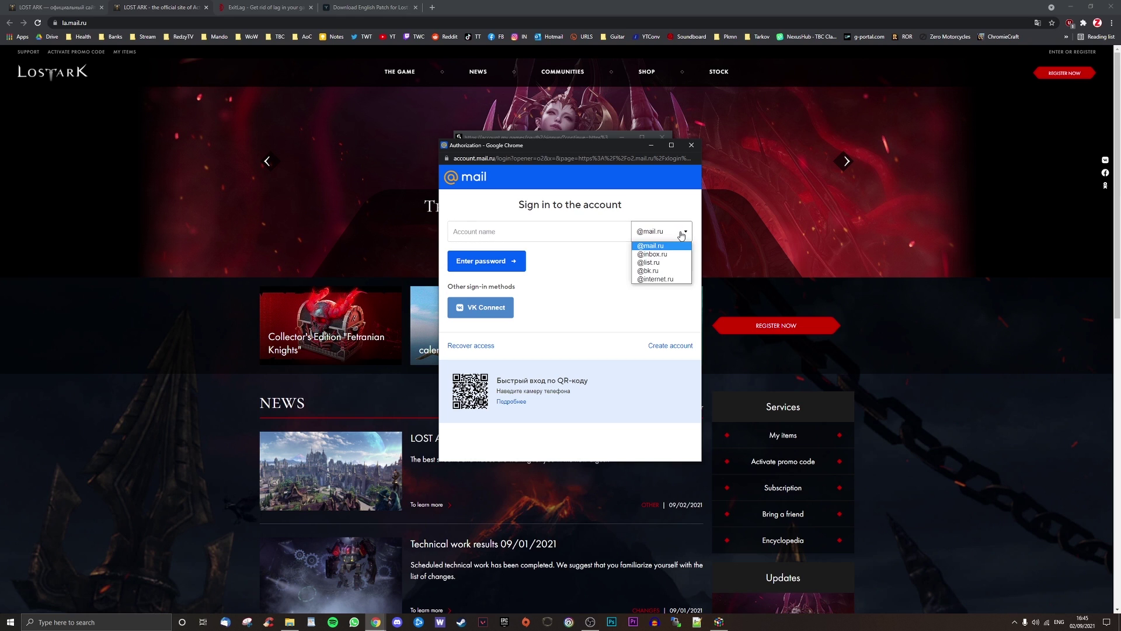
pyautogui.click(622, 311)
# Step: Create a new Mail.ru account with the completed registration form, and accept the terms to register for LOST ARK
pyautogui.click(669, 345)
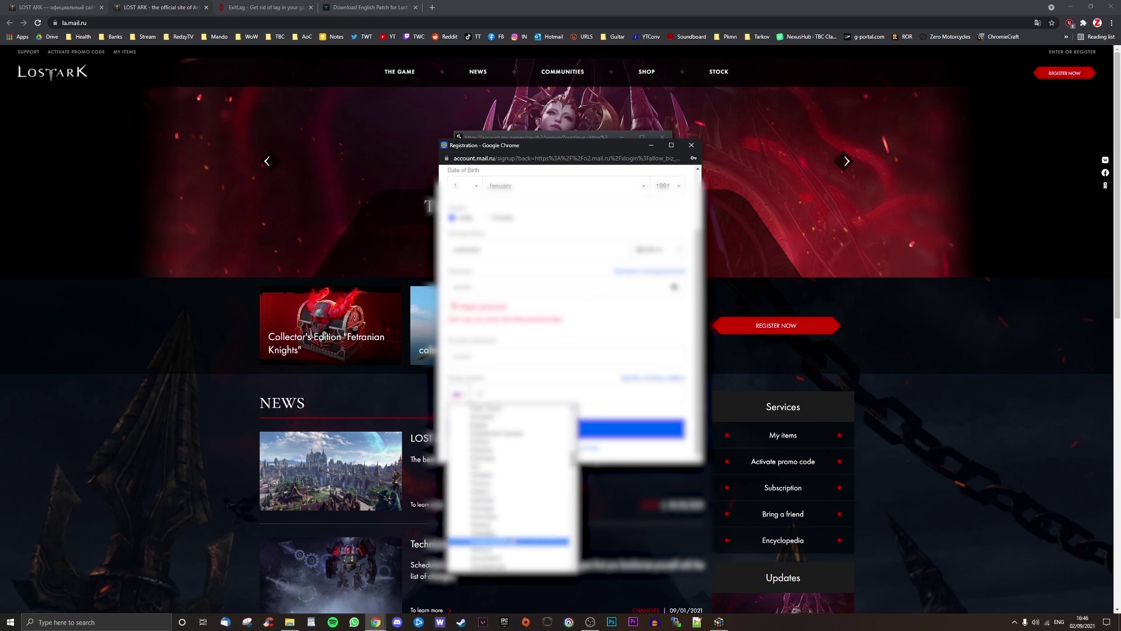
pyautogui.click(560, 392)
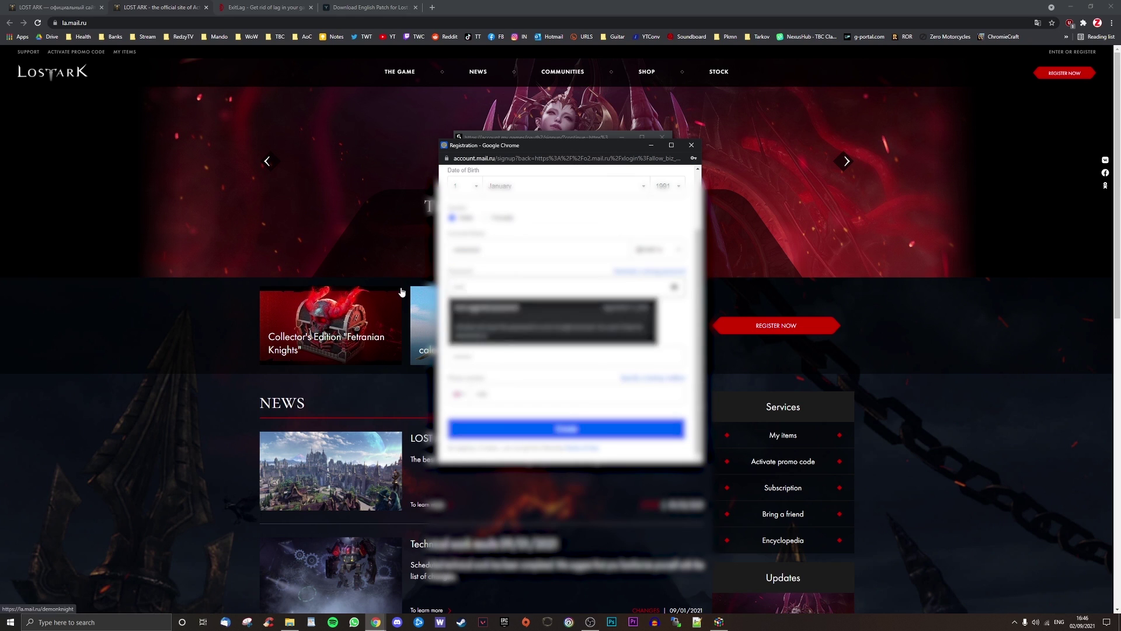
pyautogui.press('Return')
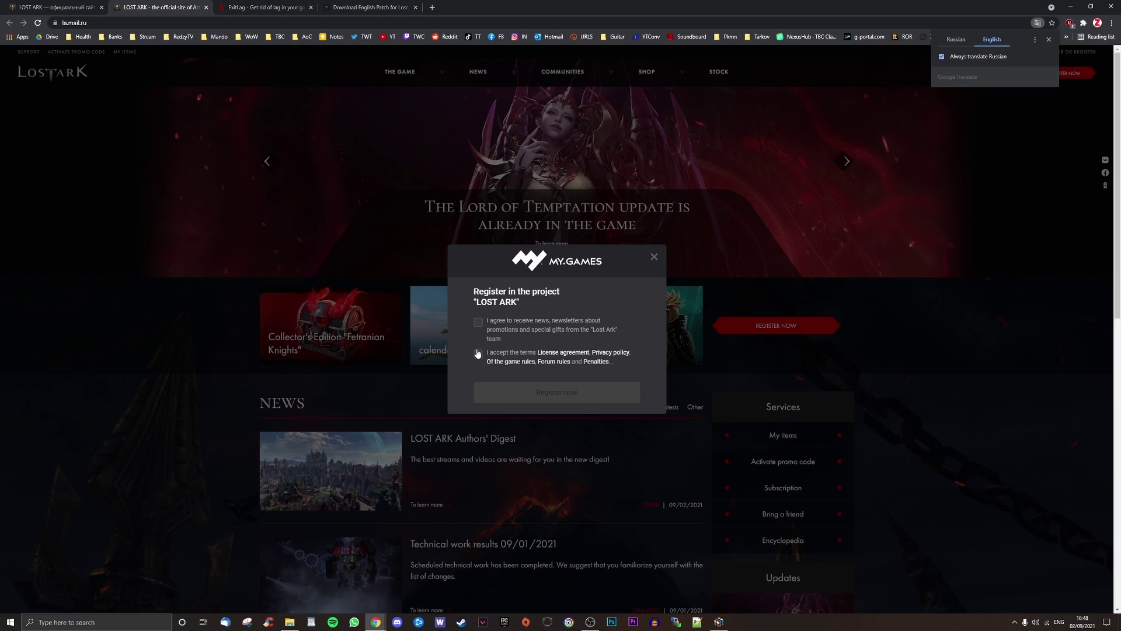
pyautogui.click(477, 330)
pyautogui.click(531, 392)
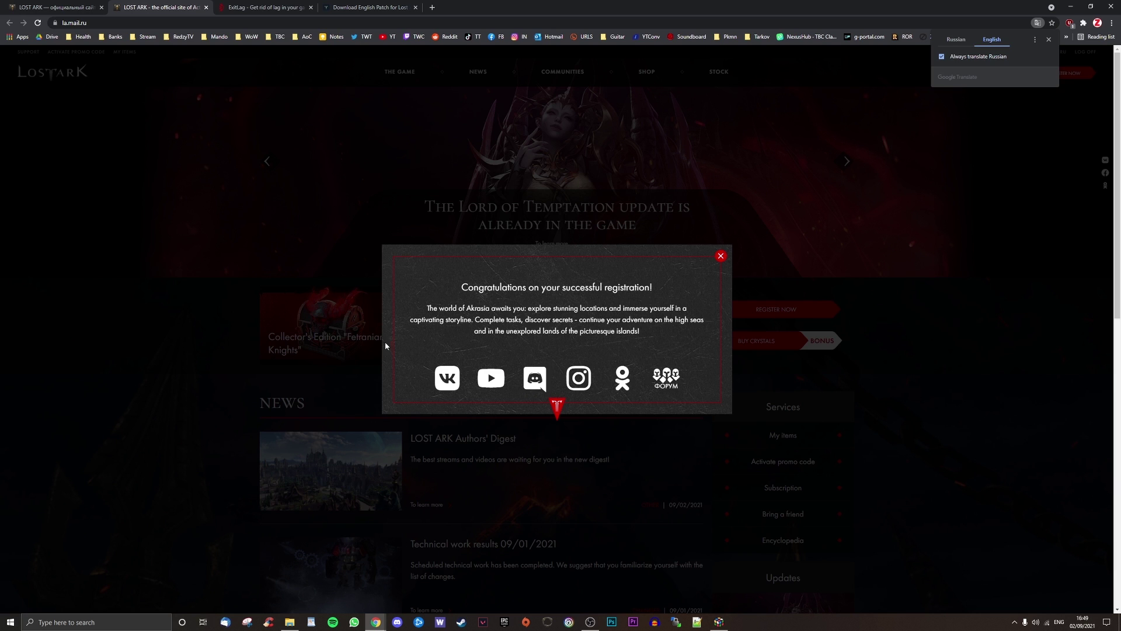
# Step: Switch to the ExitLag website and start the free 3-day trial
pyautogui.hotkey('ctrl', 'Tab')
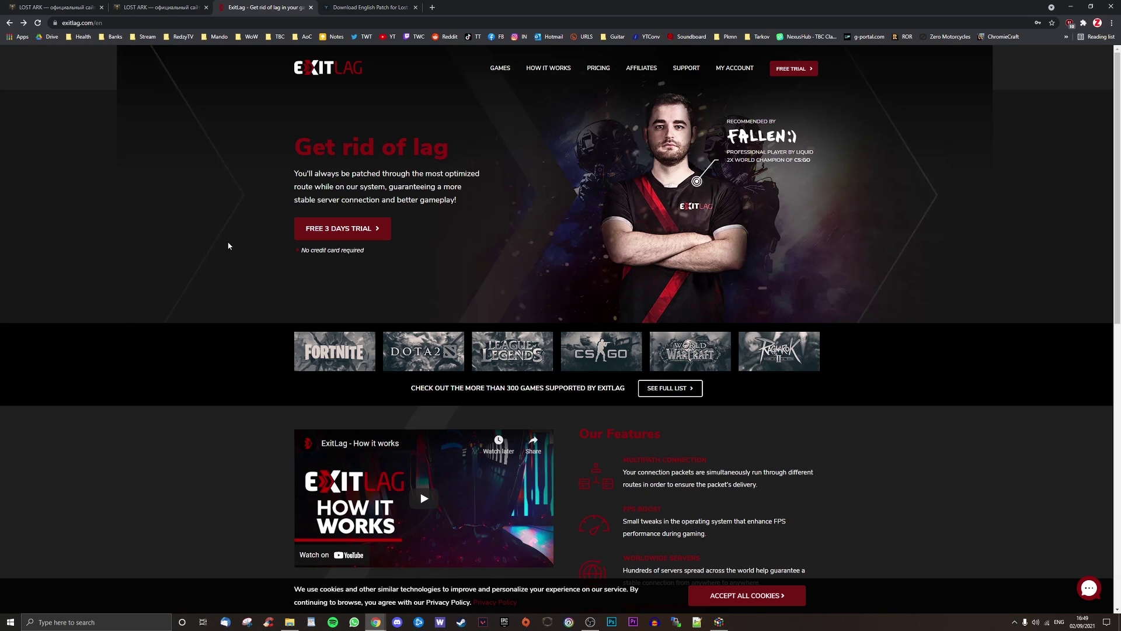
pyautogui.click(314, 232)
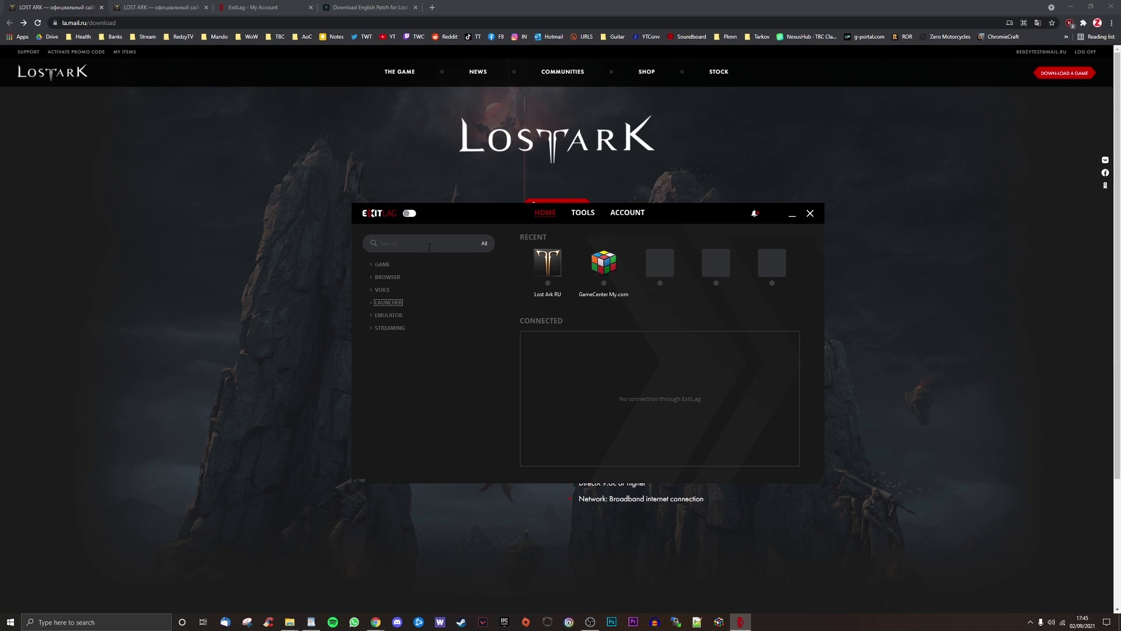
# Step: In the ExitLag app, search for "lost" to list the Lost Ark versions, and for "game" to find GameCenter My.com
pyautogui.click(429, 244)
pyautogui.write('lost')
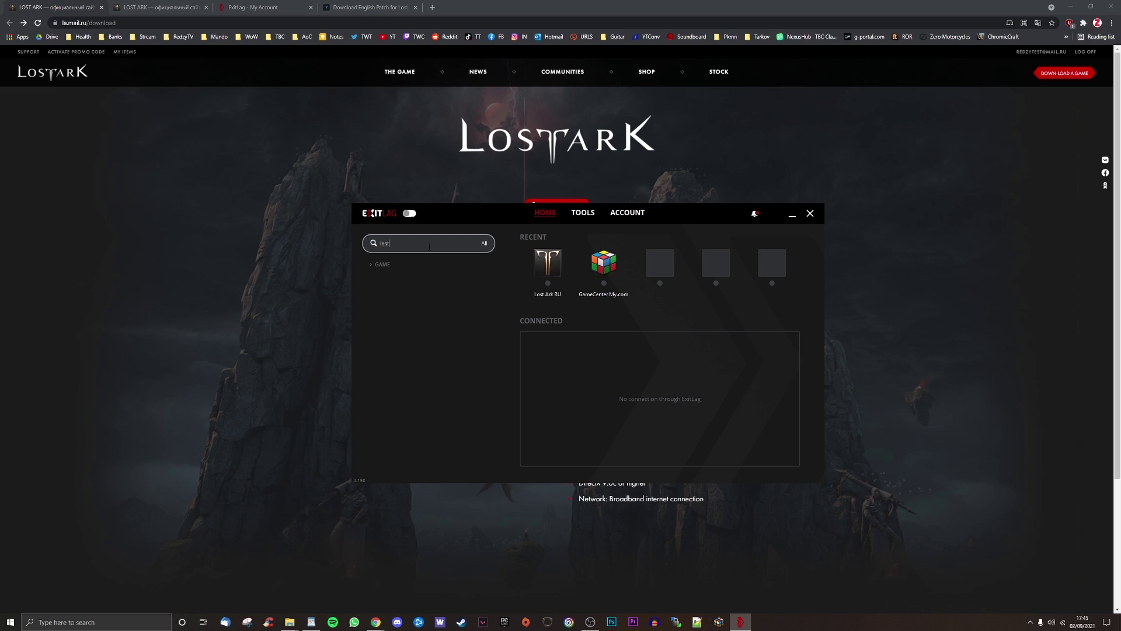
pyautogui.click(370, 264)
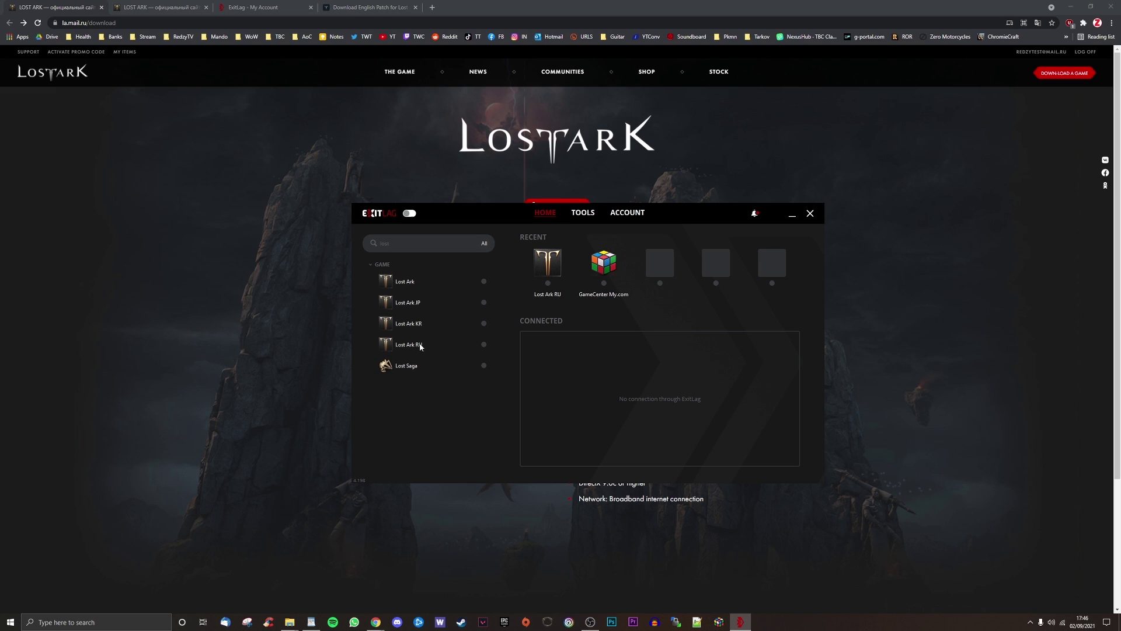
pyautogui.click(429, 244)
pyautogui.write('game')
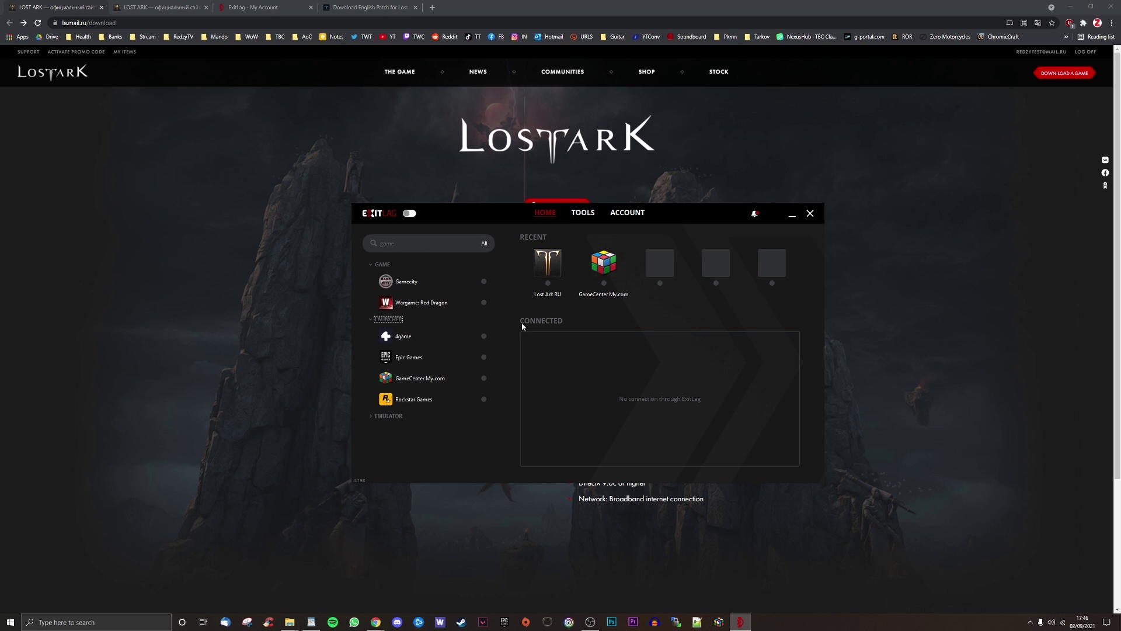
# Step: Apply routes for Lost Ark RU in the RU Moscow04 region and for GameCenter My.com, and turn ExitLag on
pyautogui.click(549, 285)
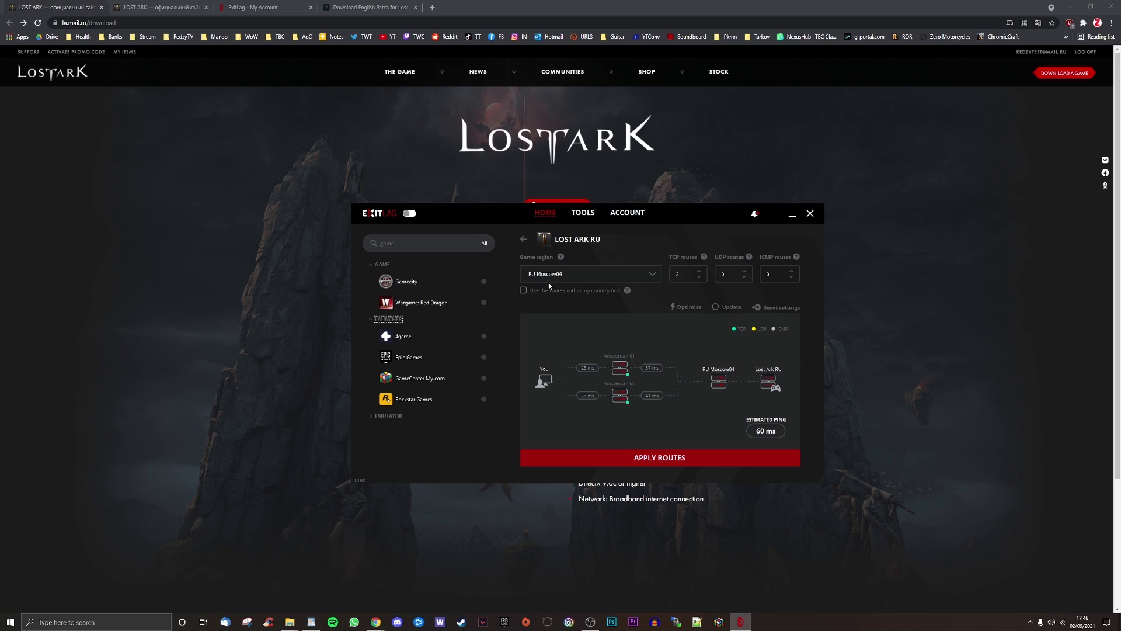
pyautogui.click(646, 279)
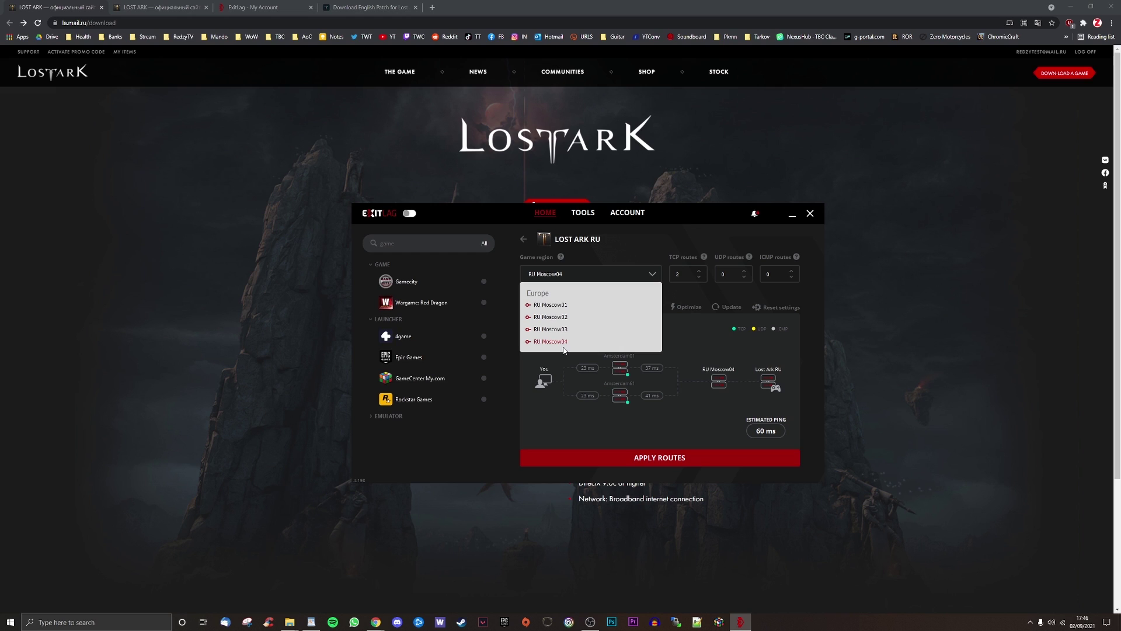
pyautogui.click(523, 239)
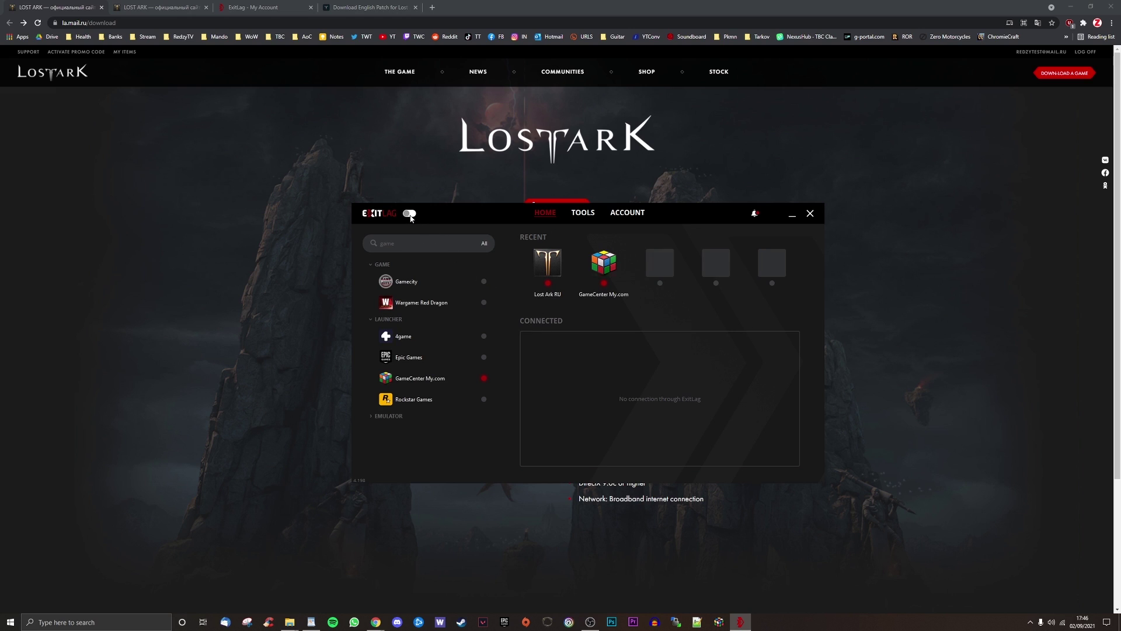
pyautogui.click(409, 214)
# Step: Find the Russian client patch on the Lost Ark English patch page, and run the unpacked LaoTranslation.exe as administrator
pyautogui.click(369, 7)
pyautogui.scroll(-8, 181, 231)
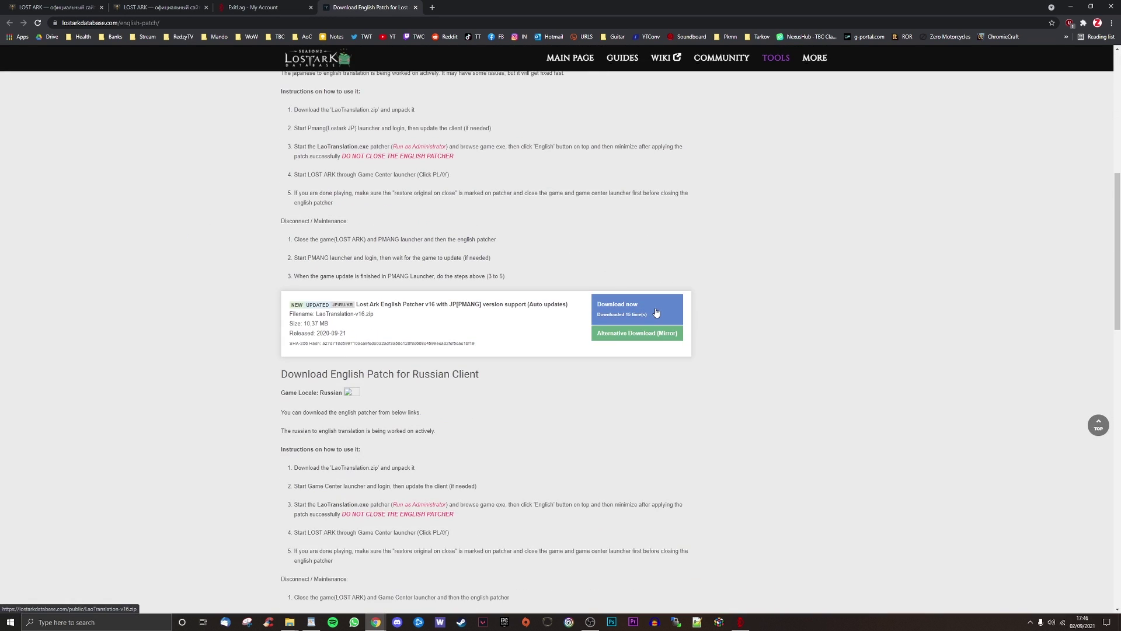
pyautogui.click(289, 622)
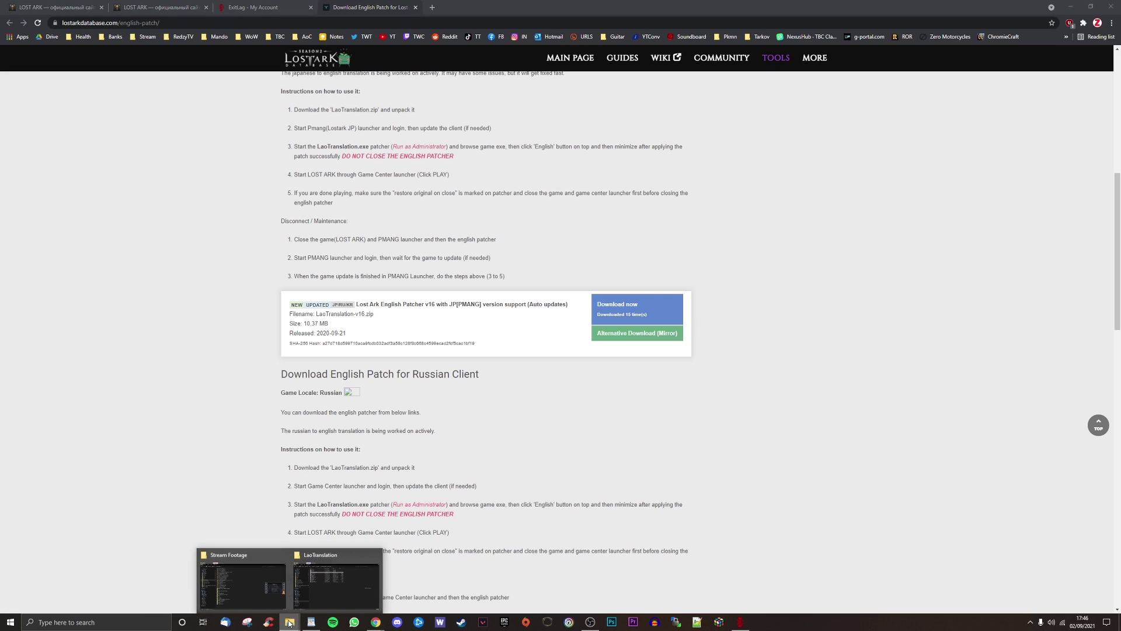
pyautogui.click(309, 602)
pyautogui.moveTo(624, 244); pyautogui.dragTo(499, 159)
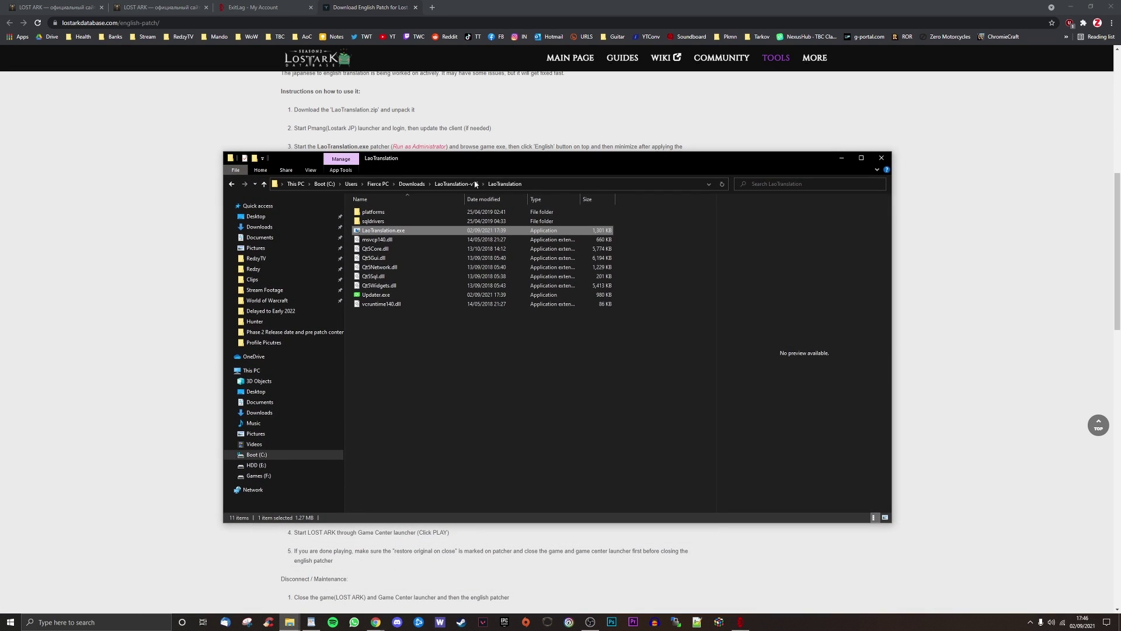
pyautogui.rightClick(426, 231)
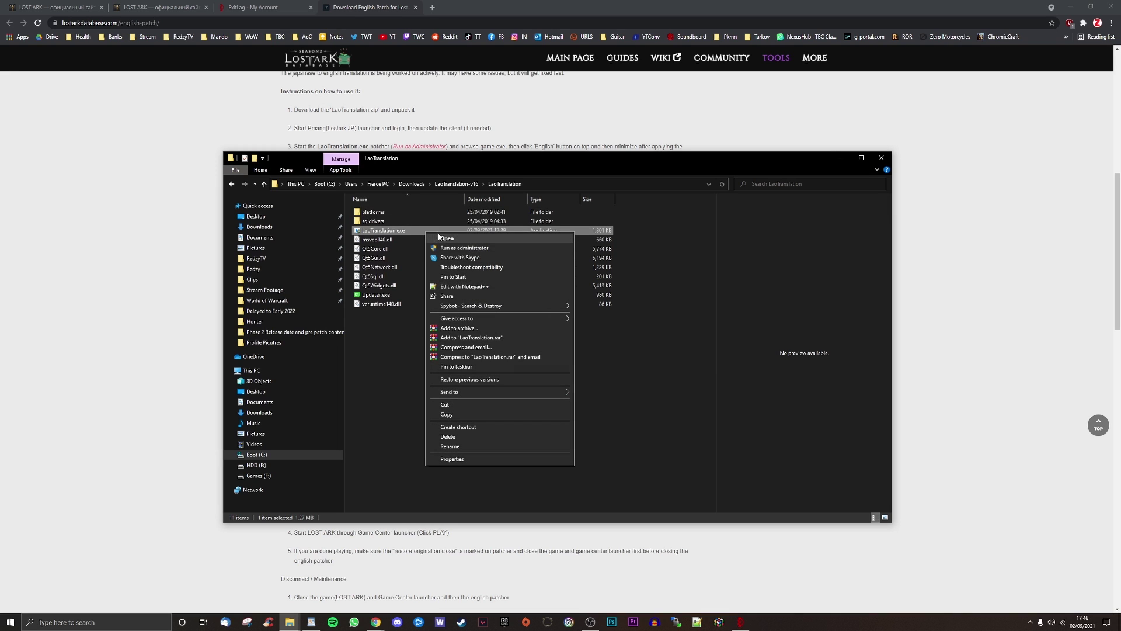
pyautogui.click(467, 249)
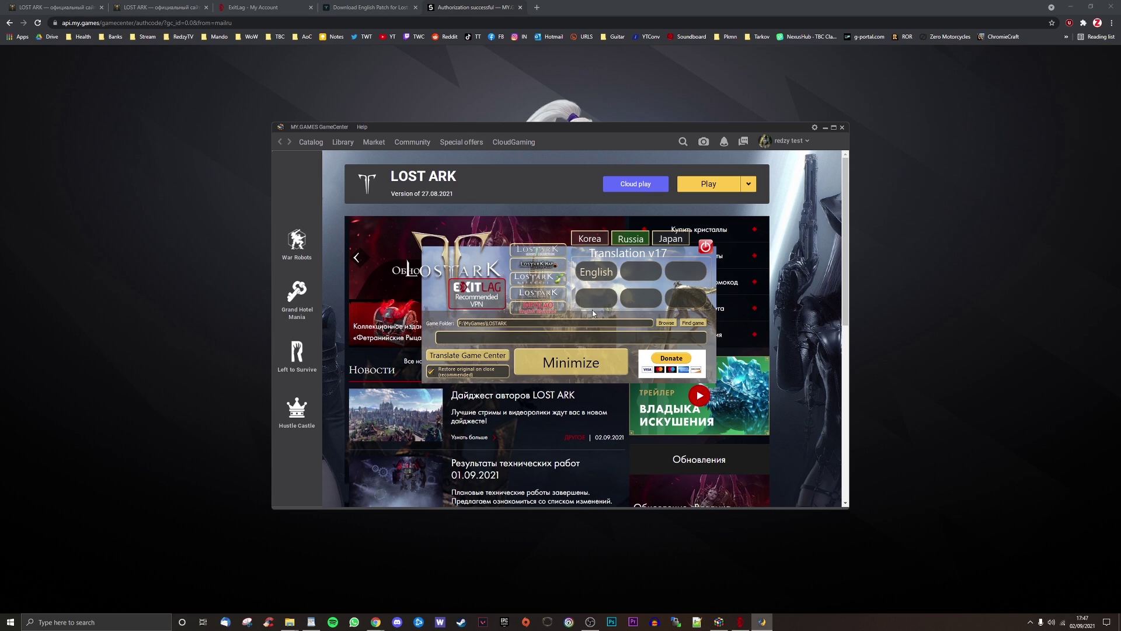
# Step: Apply the English translation to the Russian client in F:/MyGames/LOSTARK, and return to GameCenter with the patcher minimized
pyautogui.click(597, 276)
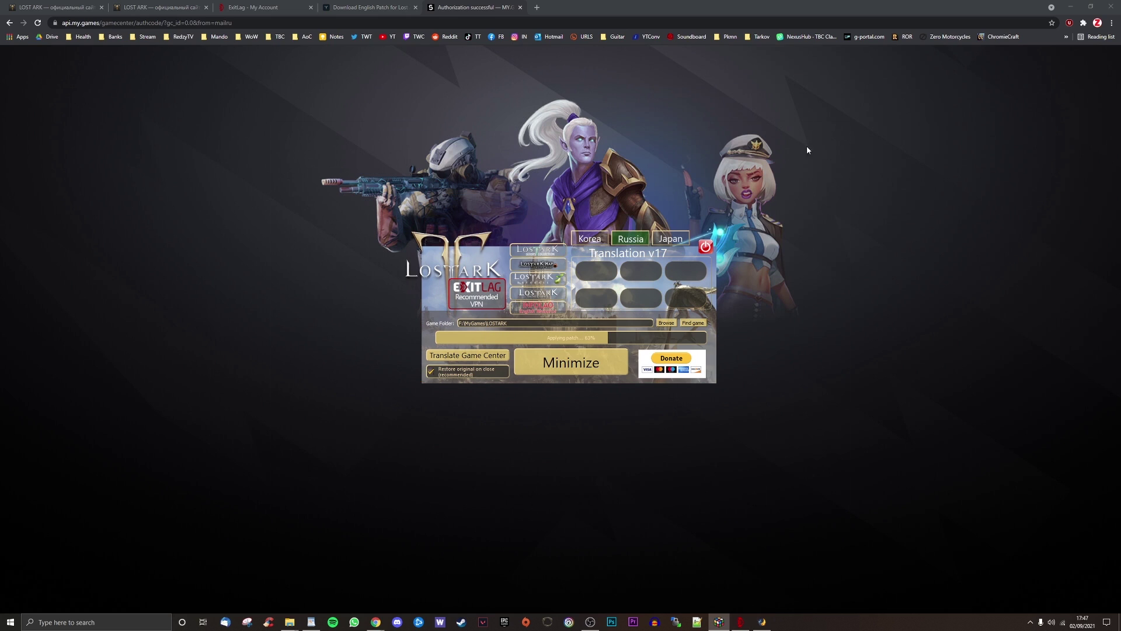
pyautogui.hotkey('ctrl', '1')
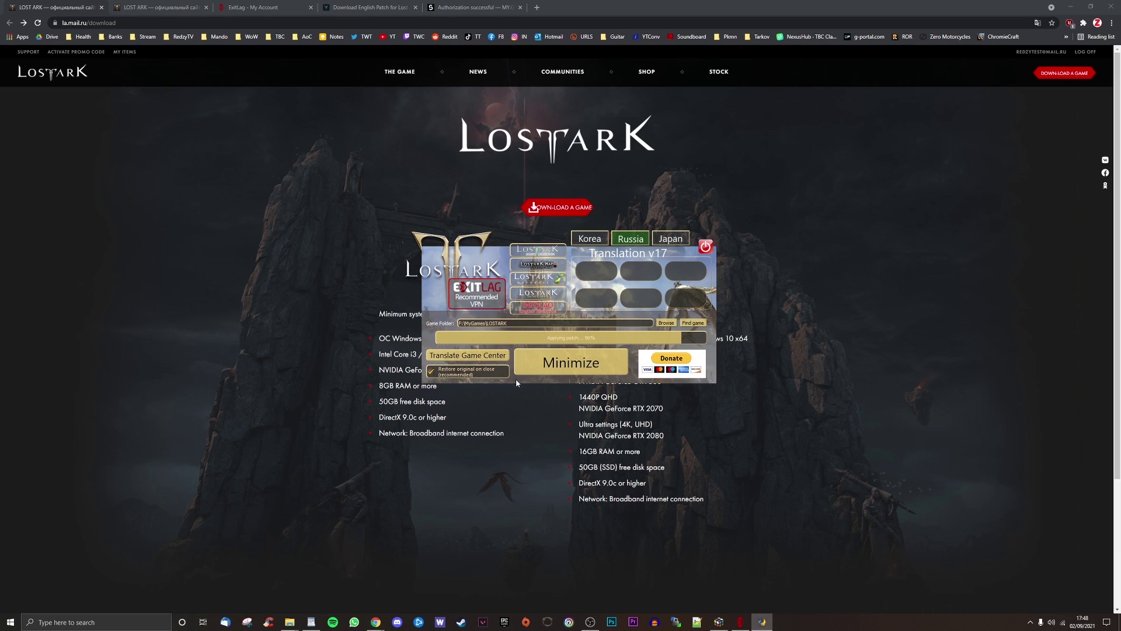
pyautogui.click(562, 367)
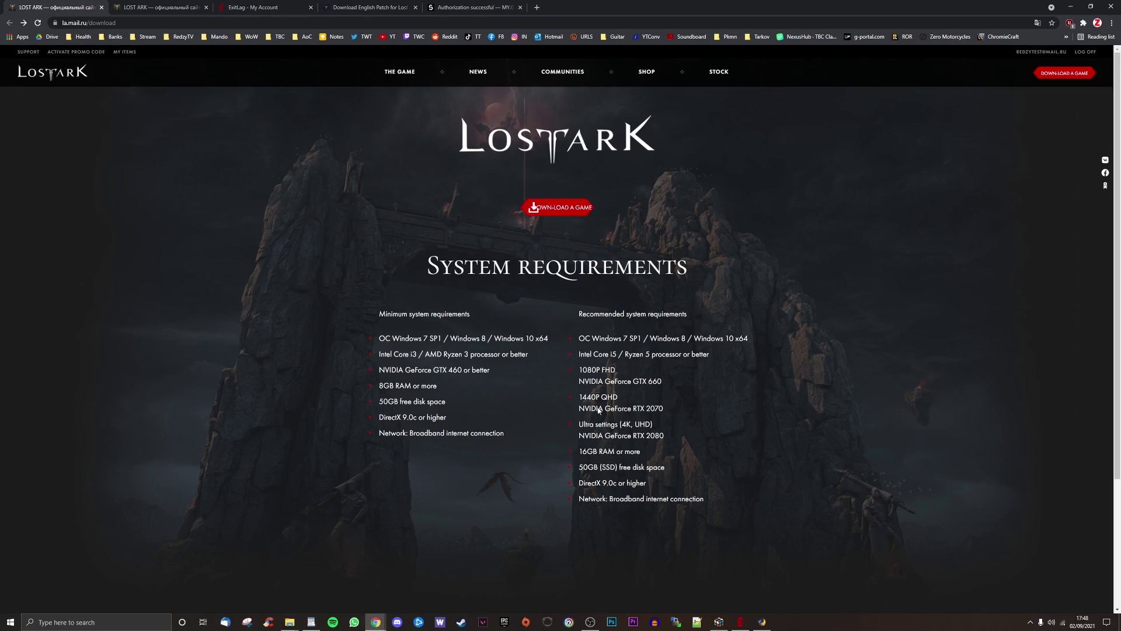
pyautogui.click(719, 622)
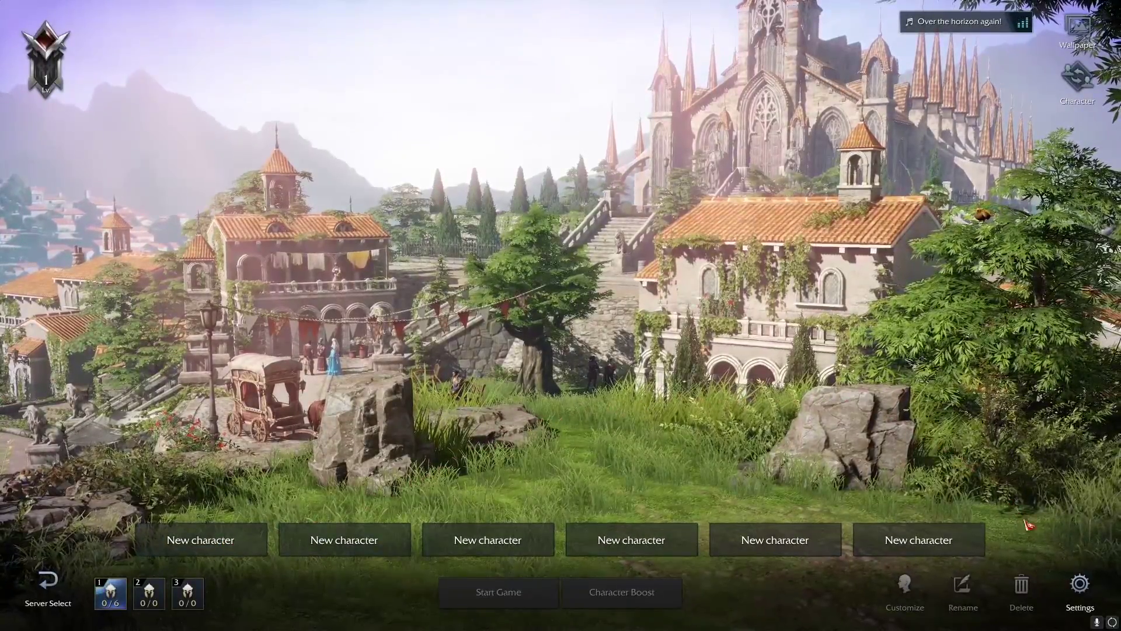
# Step: Open the in-game settings from the character selection screen and review the video and audio options
pyautogui.click(1080, 583)
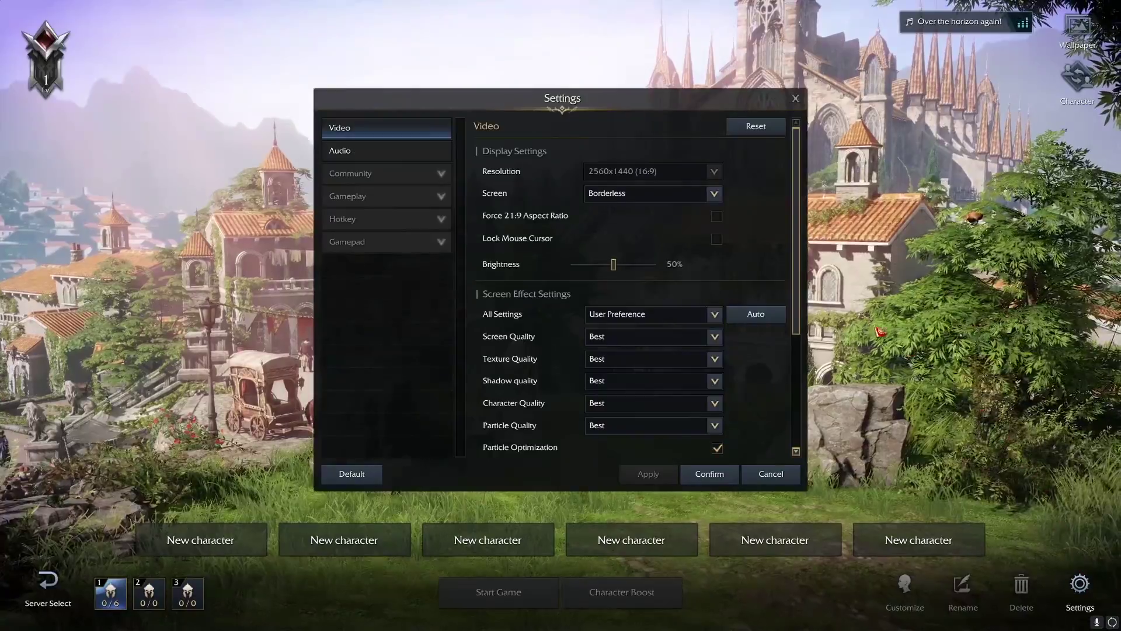
pyautogui.scroll(-5, 801, 246)
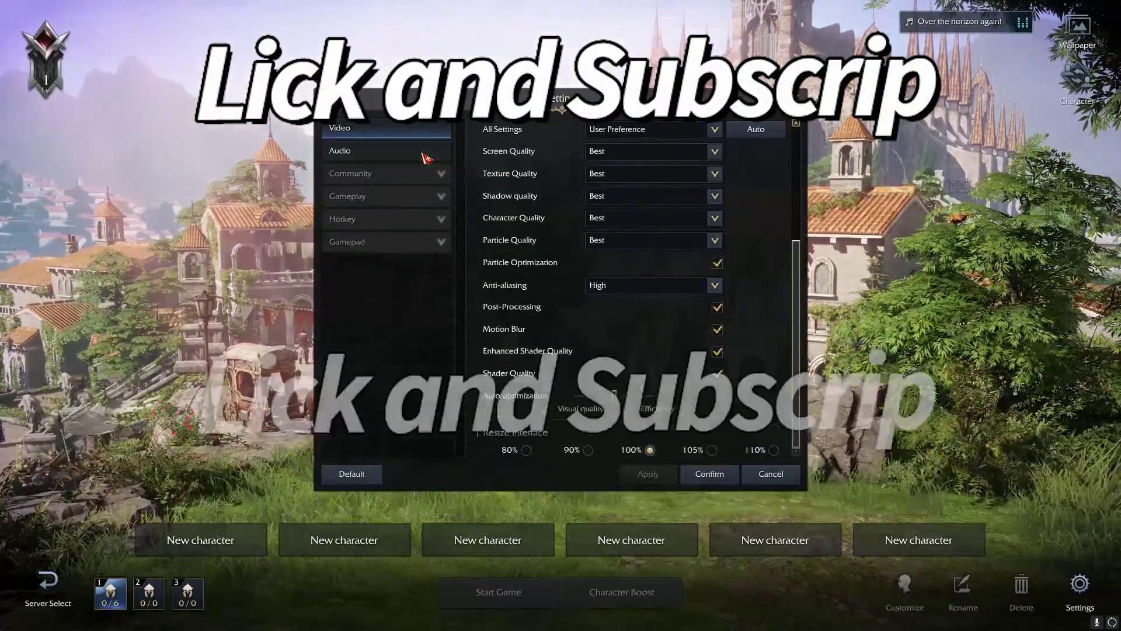
pyautogui.click(447, 155)
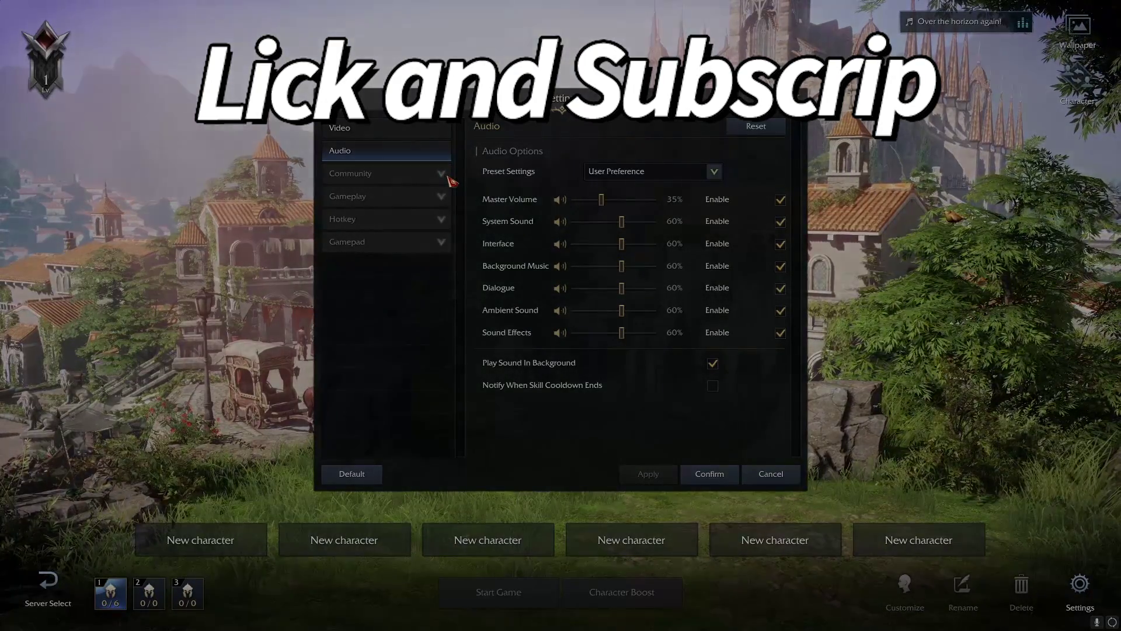